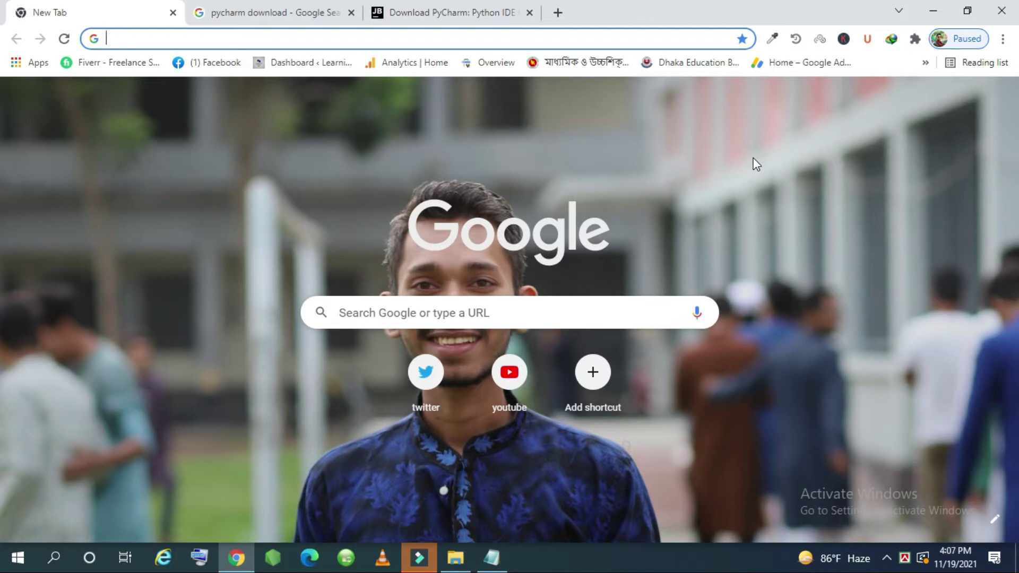
Switch Chrome to the 'pycharm download - Google Search' results tab
left_click(755, 163)
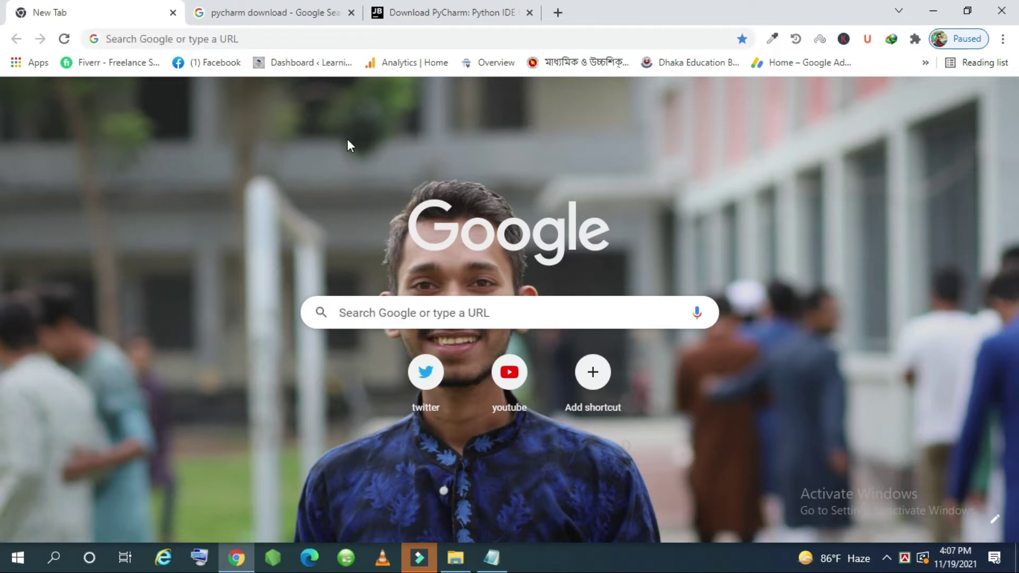
left_click(302, 10)
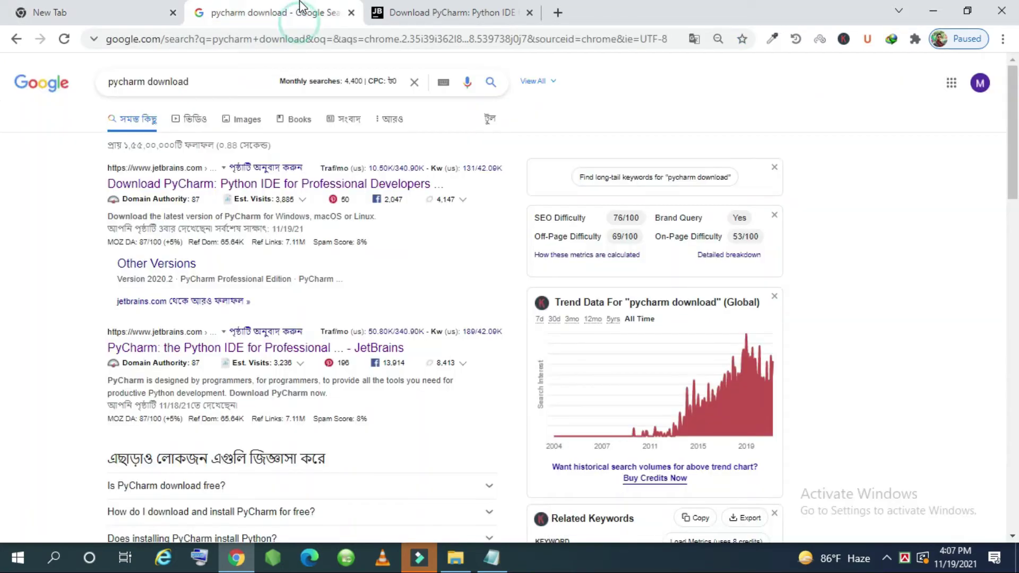
left_click(218, 73)
left_click(18, 205)
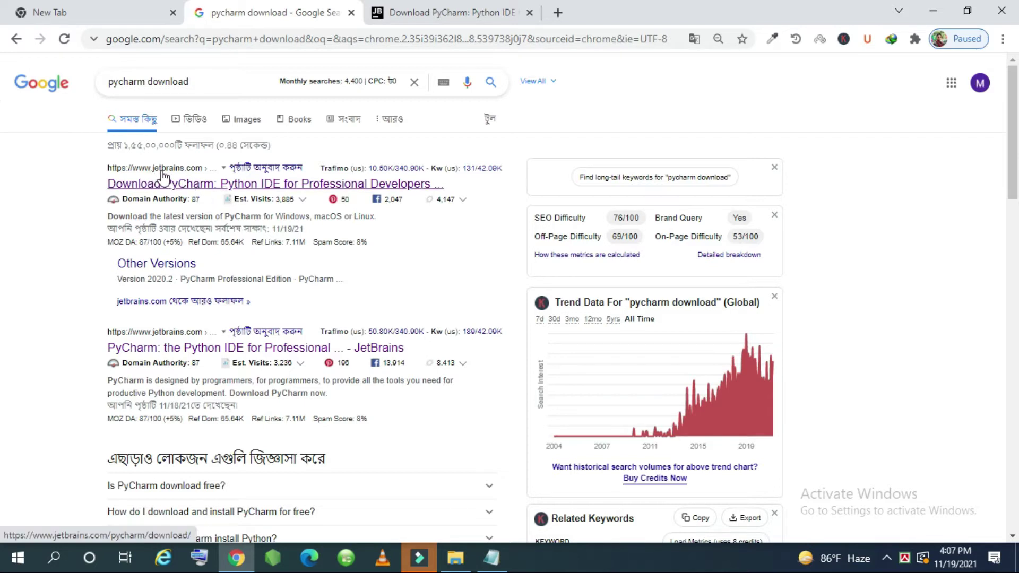
Switch to the 'Download PyCharm' tab on the JetBrains site
left_click(517, 6)
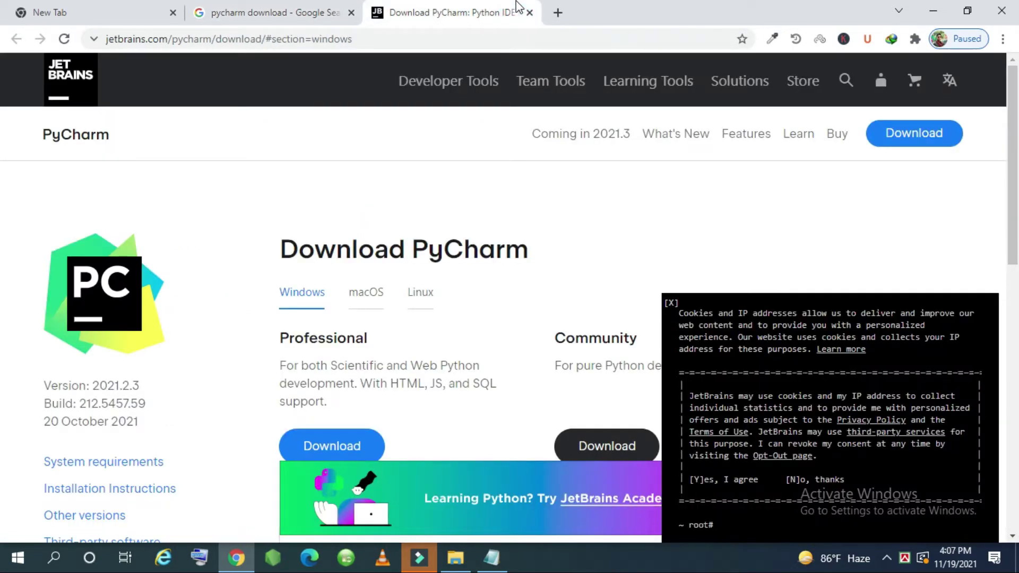
scroll(523, 204, "down", 2)
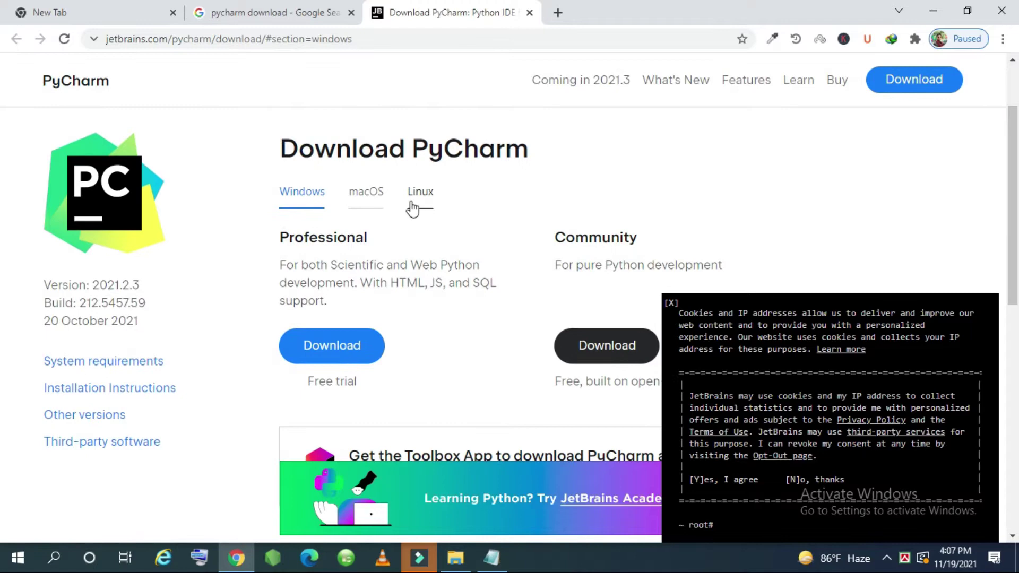
scroll(412, 209, "down", 1)
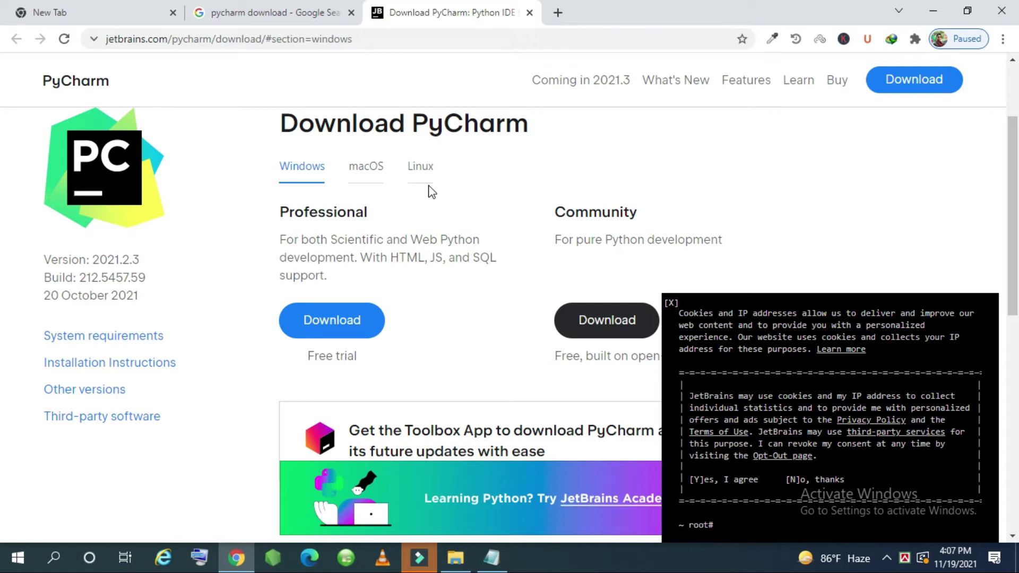
scroll(430, 191, "down", 1)
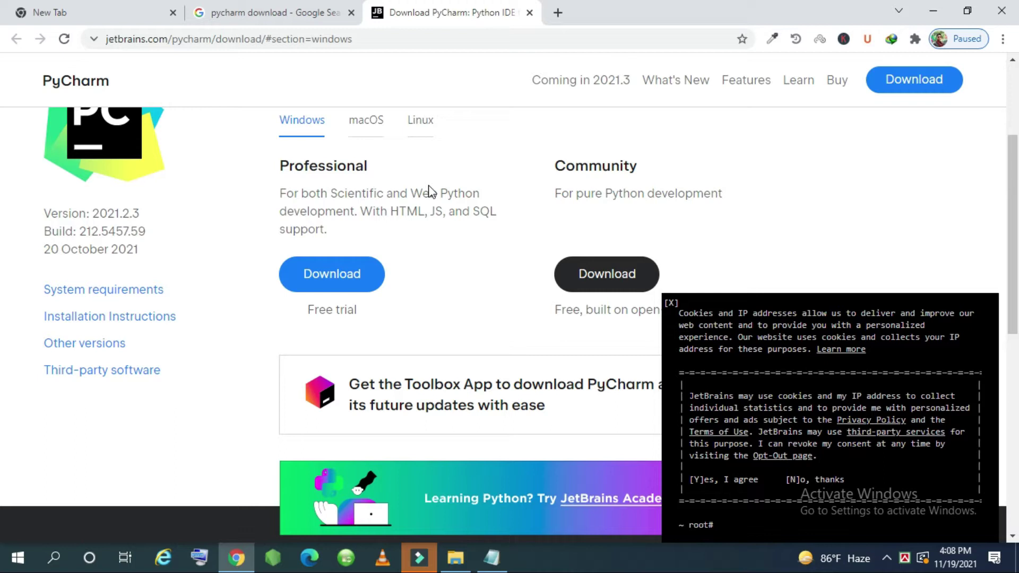
scroll(585, 330, "down", 1)
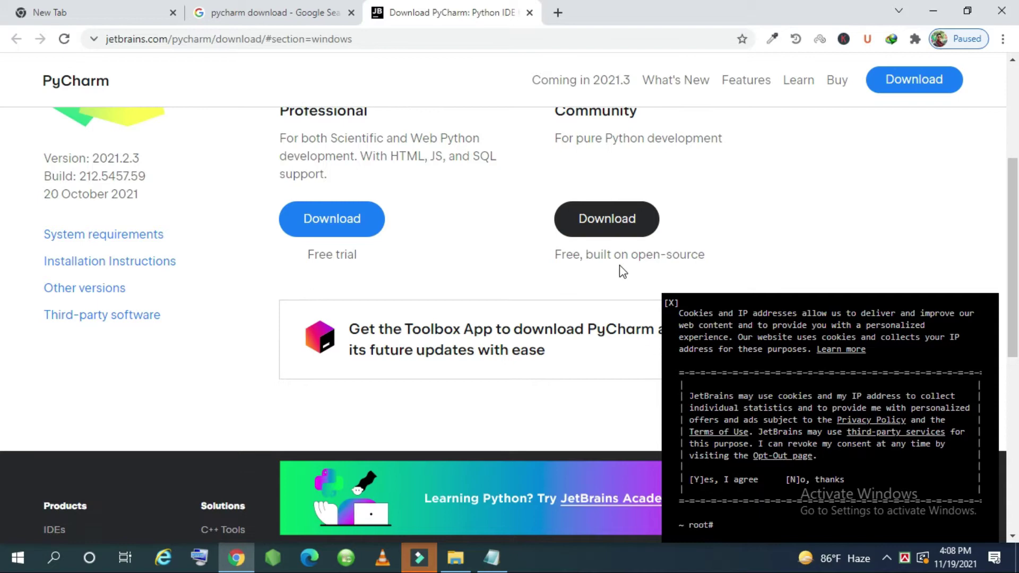
Request the 372 MB PyCharm Community installer, then dismiss the IDM download prompt
left_click(602, 233)
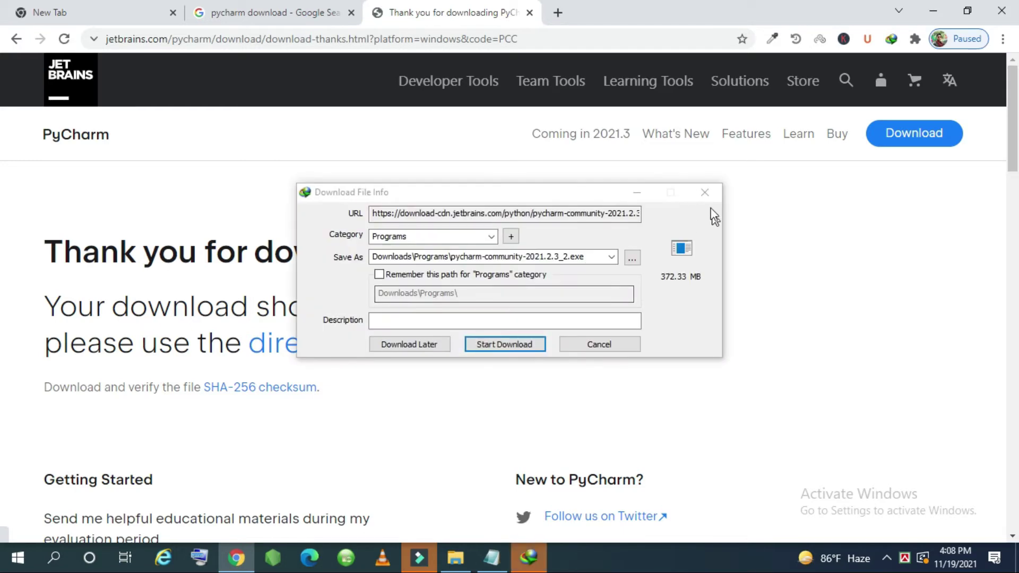
left_click(704, 193)
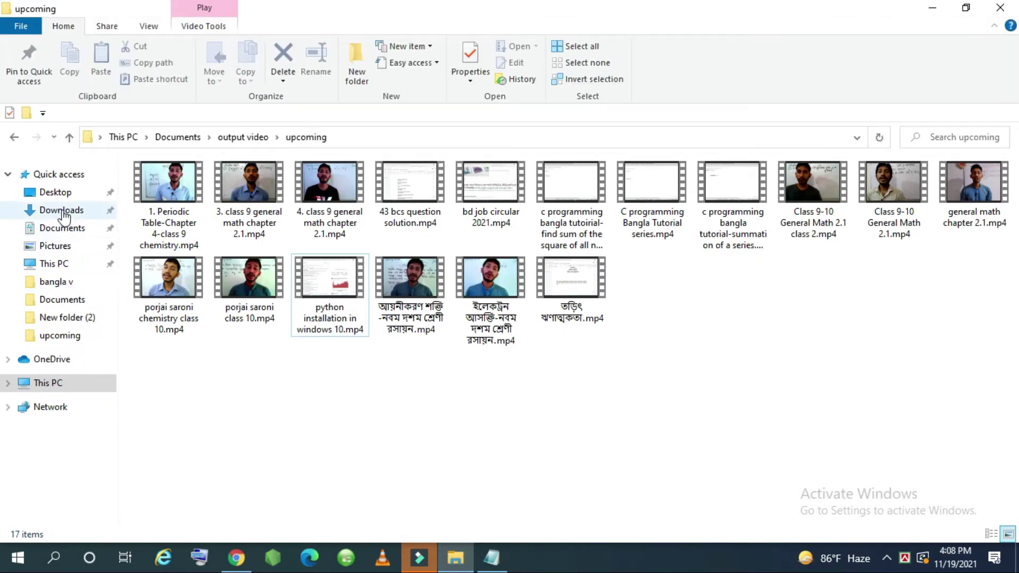
Cut pycharm-community-2021.2.3.exe from the Downloads\Programs folder
left_click(63, 212)
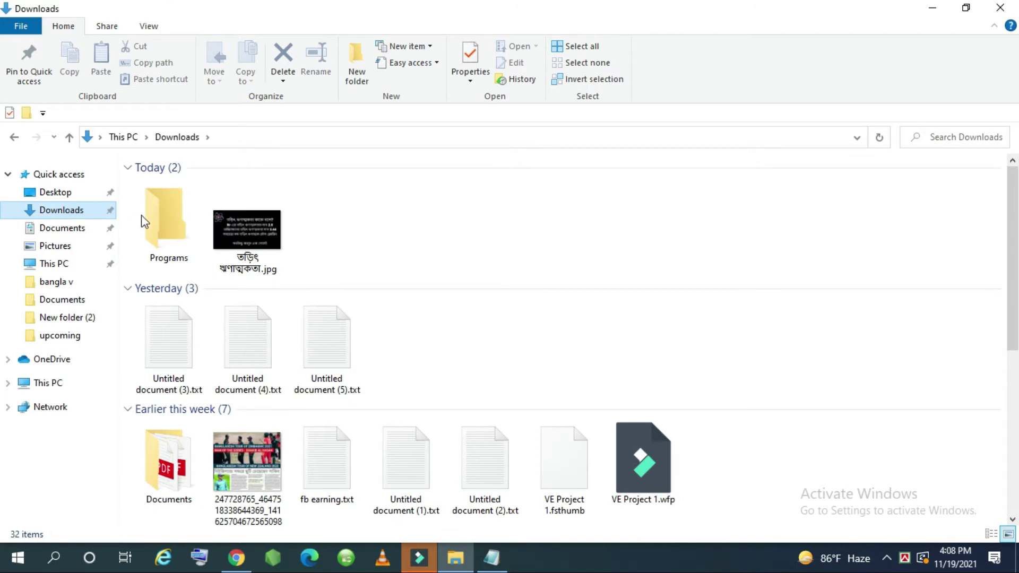
double_click(150, 224)
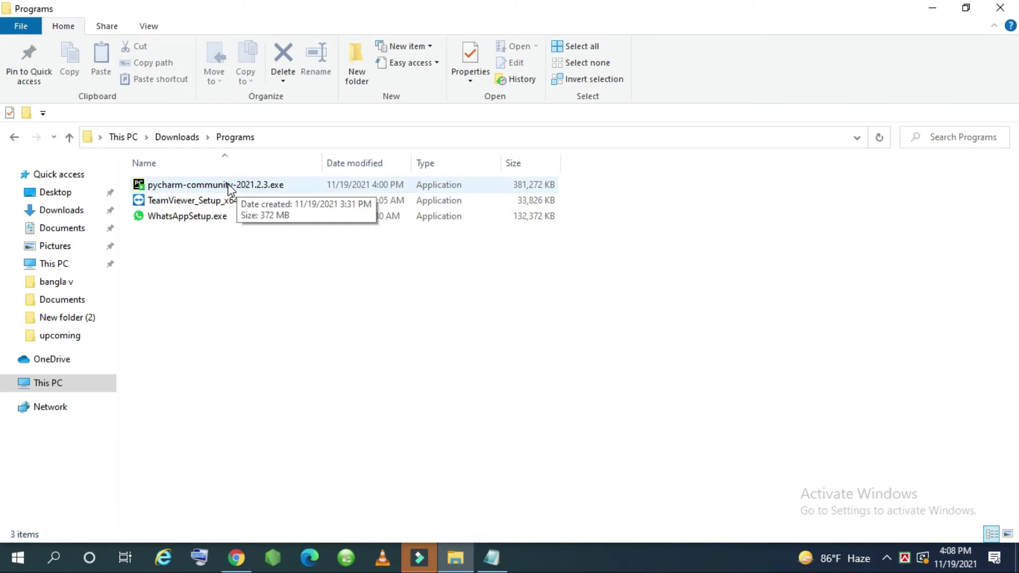
double_click(229, 186)
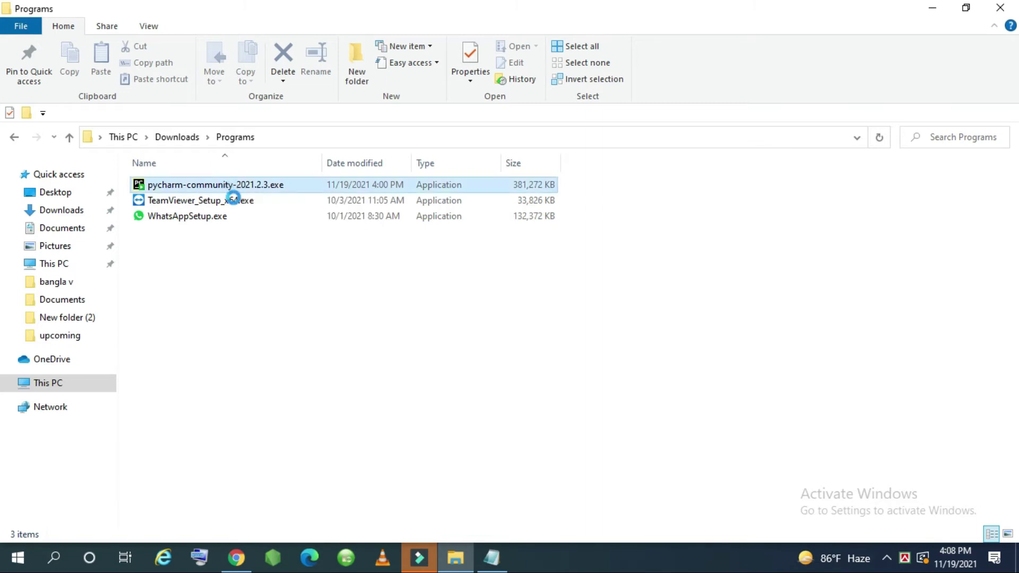
right_click(231, 198)
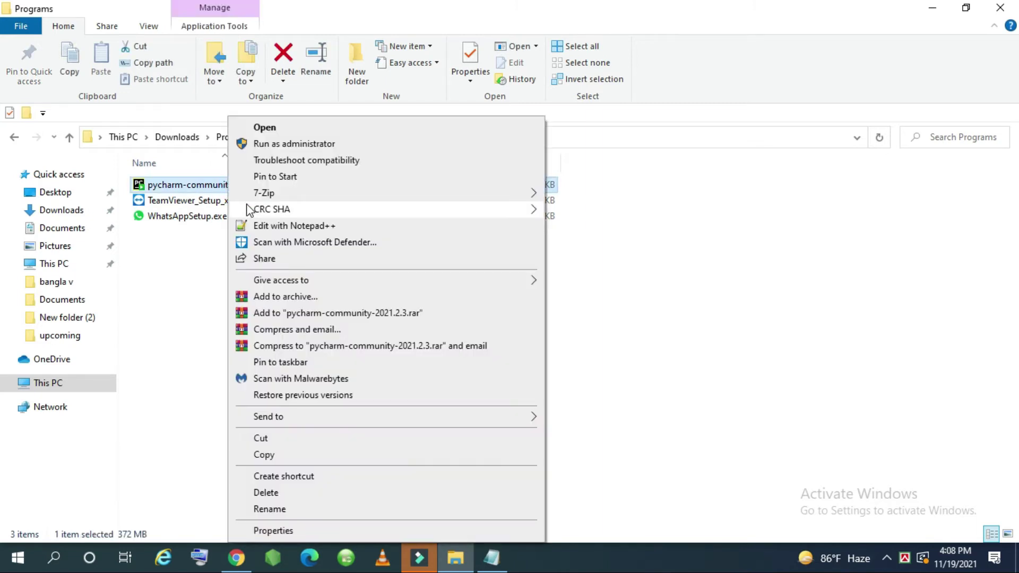
left_click(278, 437)
mouse_move(54, 264)
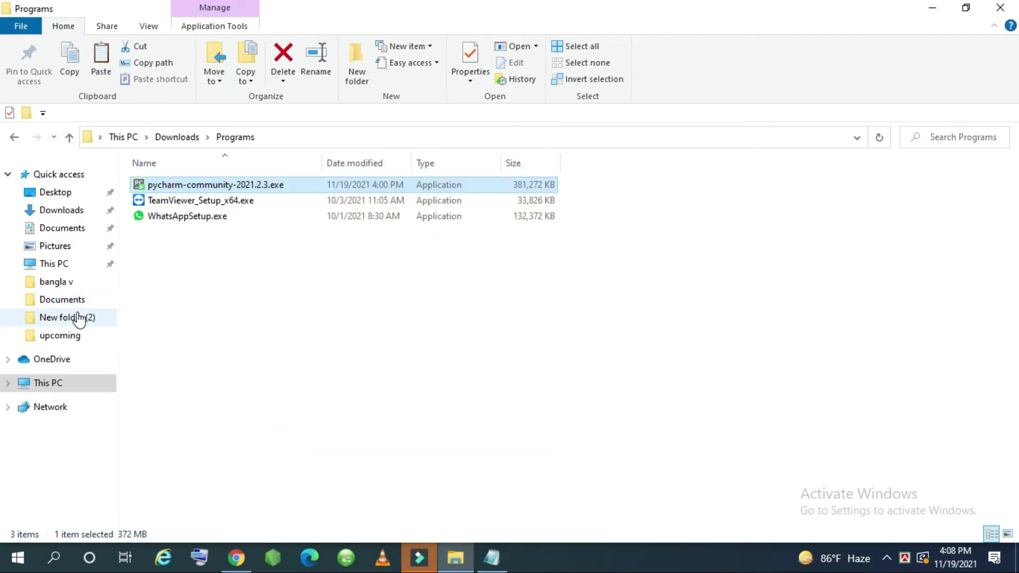
Paste the installer into the New Volume (G:) drive
left_click(64, 264)
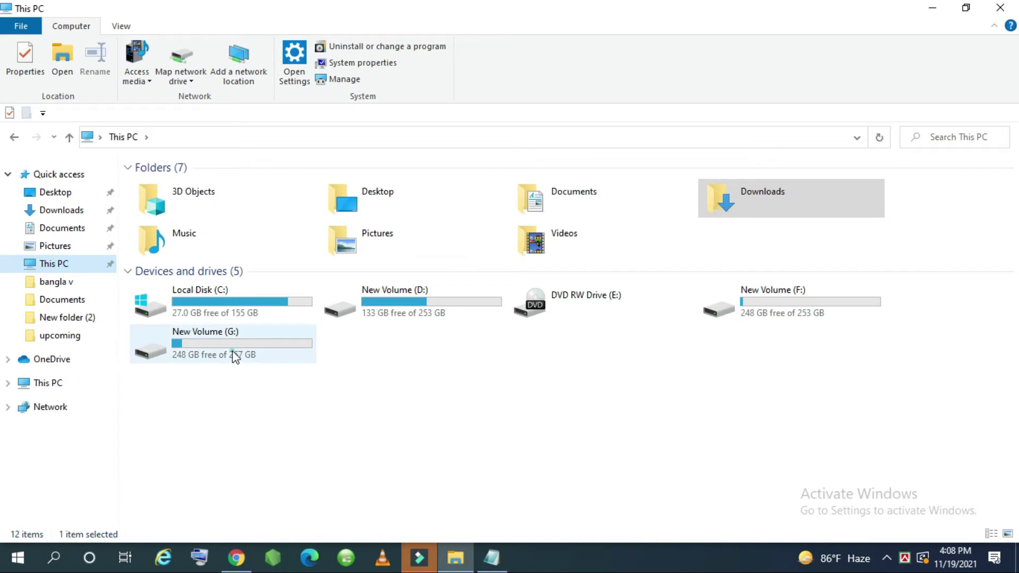
left_click(231, 353)
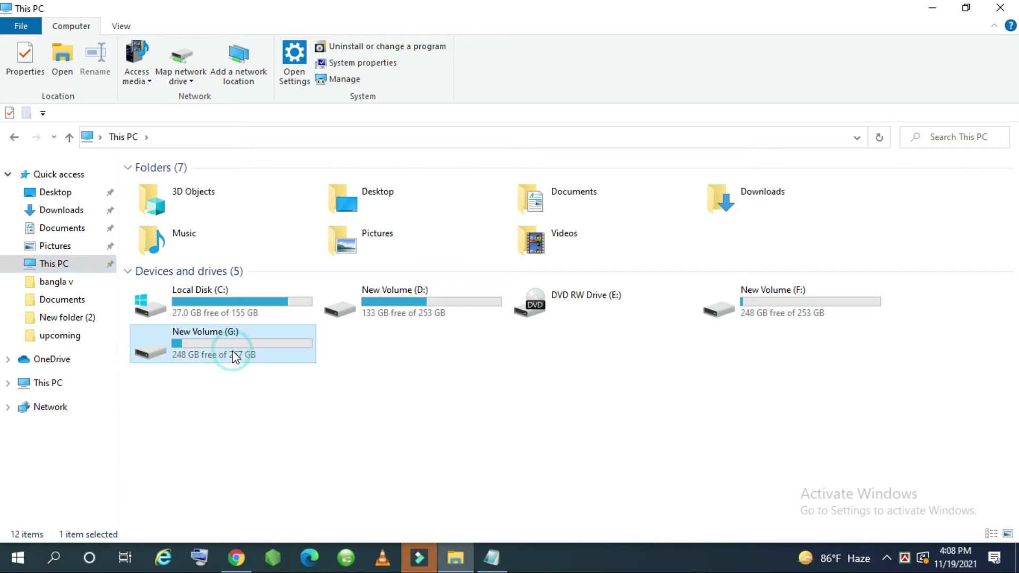
right_click(640, 356)
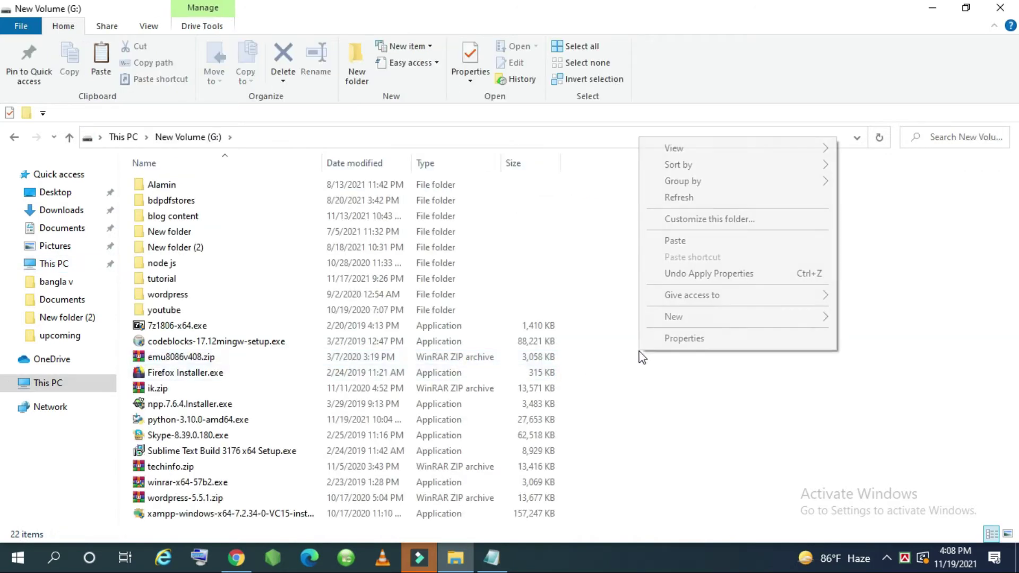
left_click(691, 242)
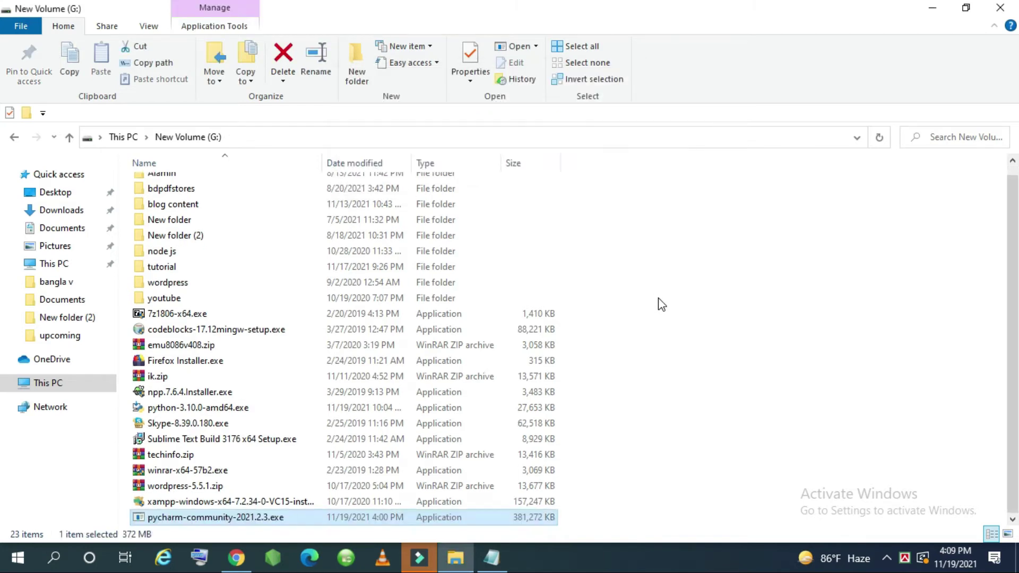
left_click(659, 304)
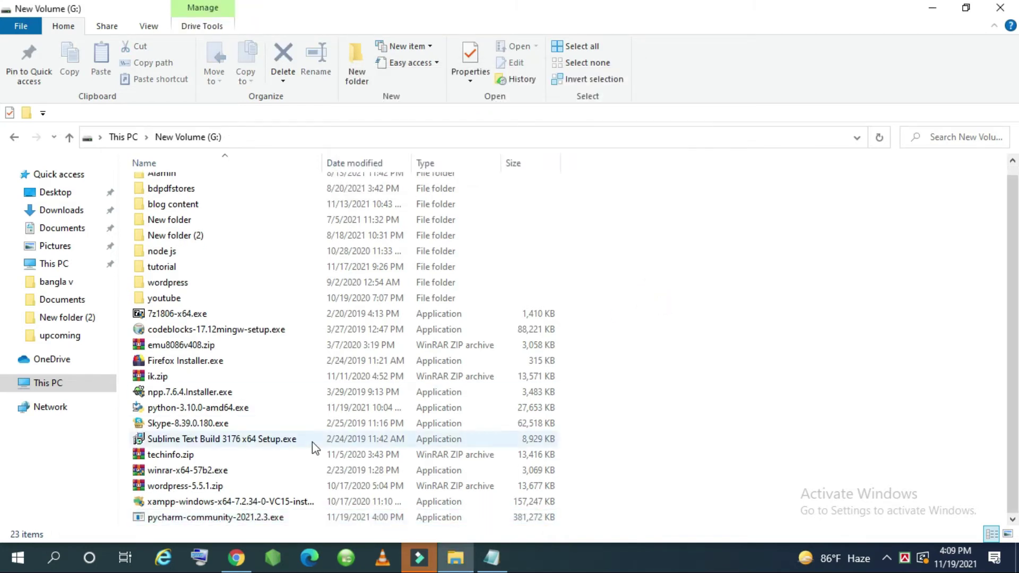
mouse_move(216, 518)
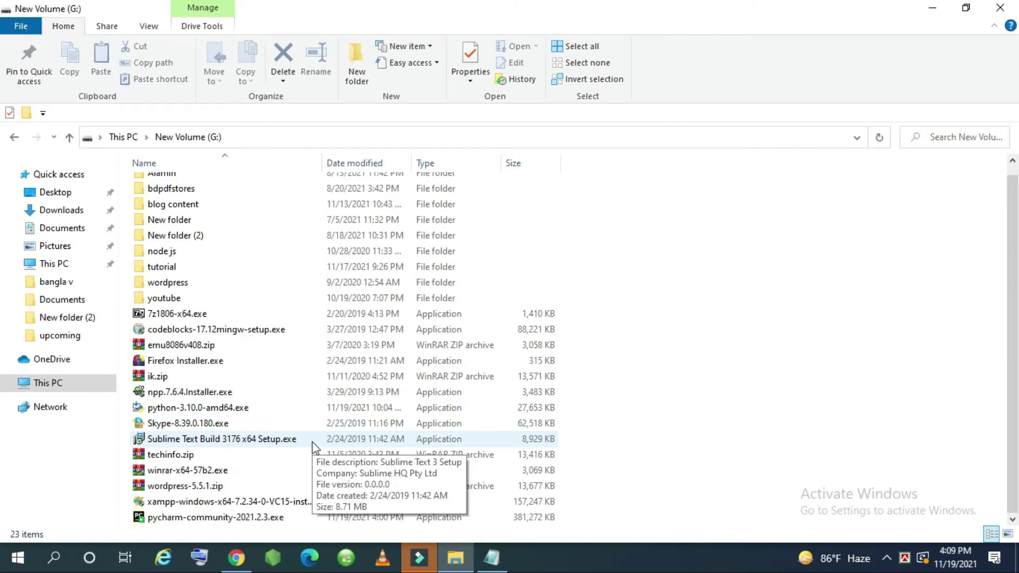
Run pycharm-community-2021.2.3.exe from the G: drive
double_click(256, 518)
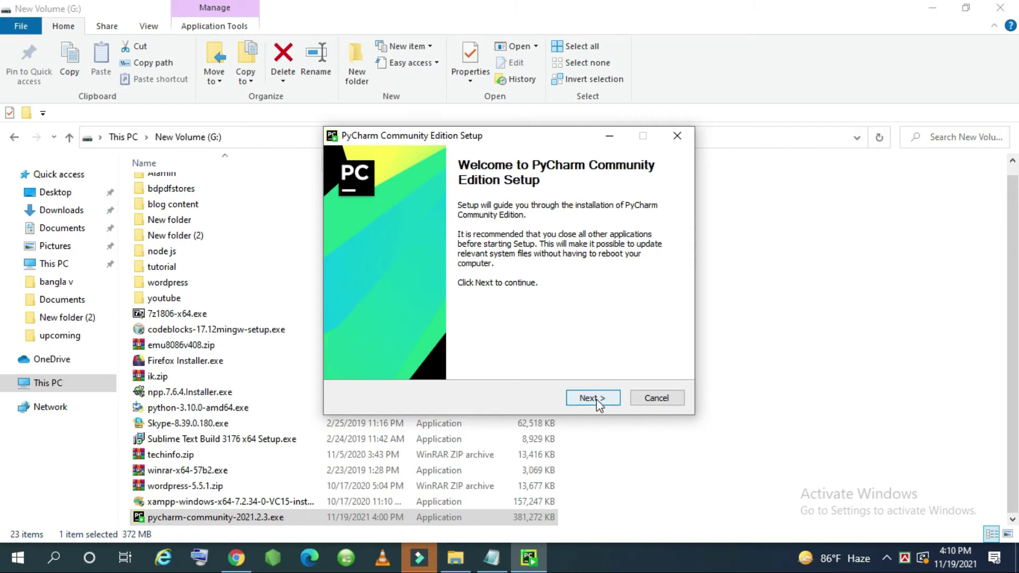
Move past the welcome page and accept the default installation folder
left_click(593, 398)
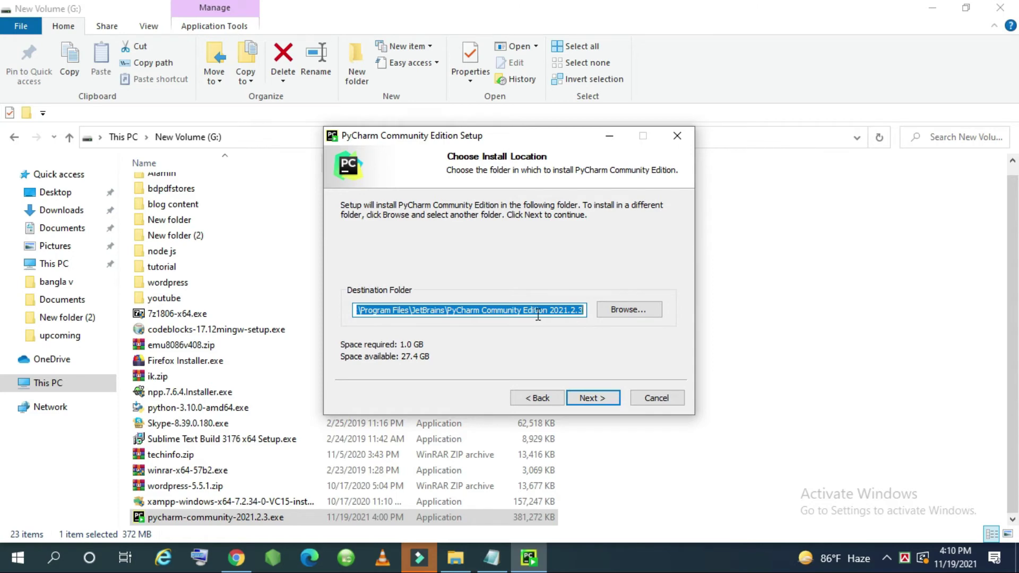
left_click(410, 312)
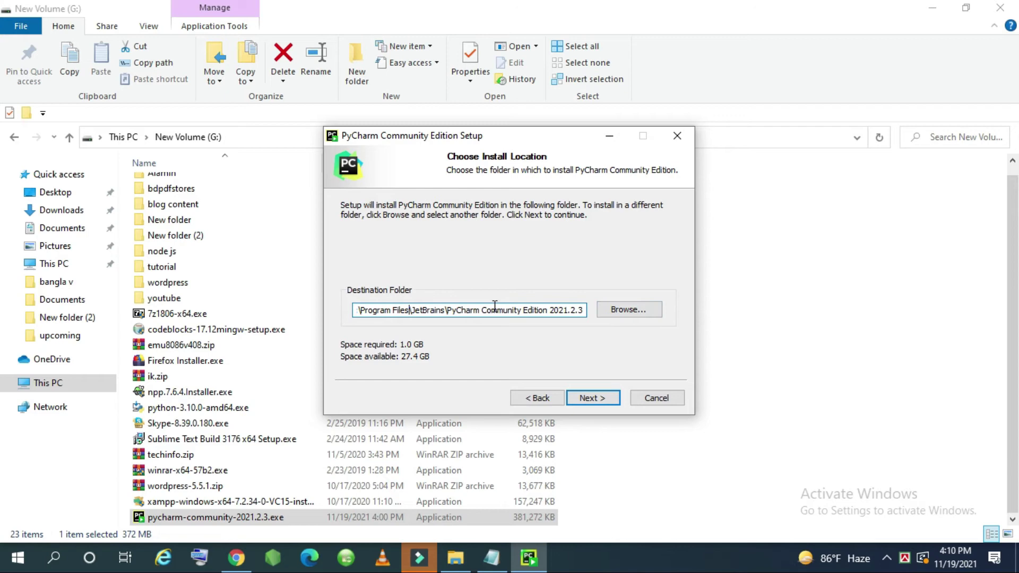
left_click(605, 401)
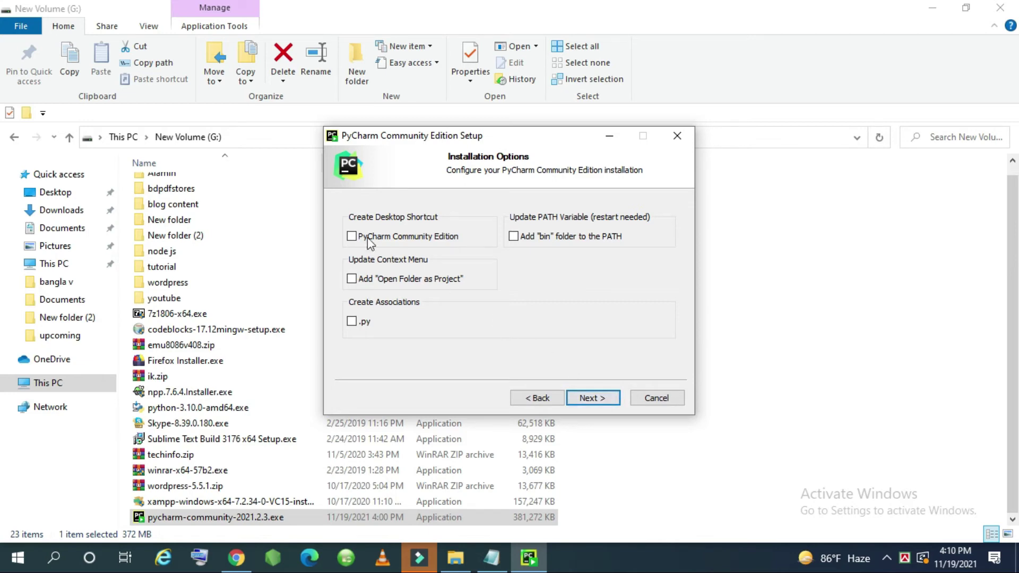
Enable the desktop shortcut and 'Add Open Folder as Project' context-menu options
left_click(352, 236)
left_click(352, 237)
left_click(353, 280)
Keep the 'JetBrains' Start Menu folder and install PyCharm to completion
left_click(594, 398)
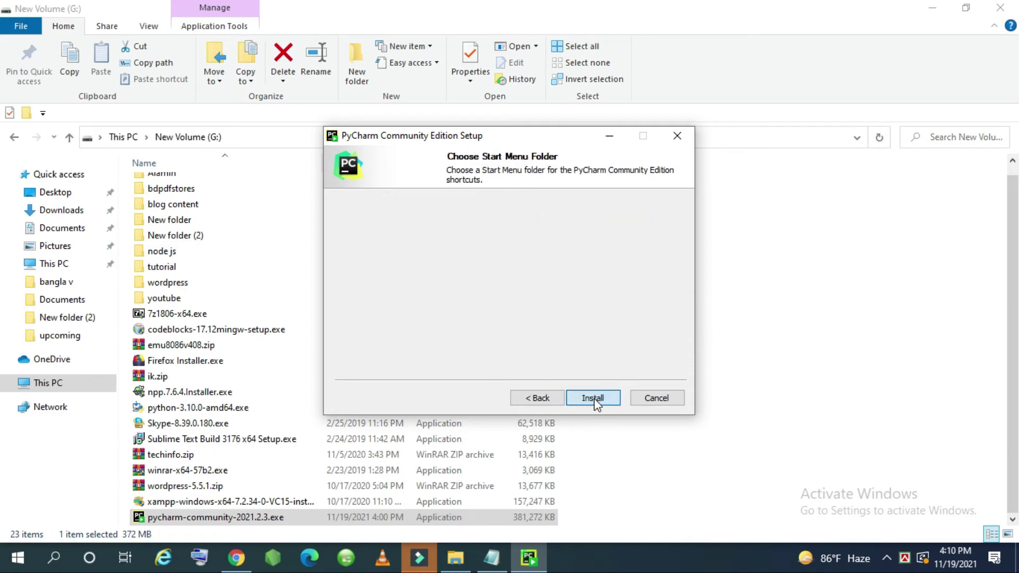
left_click(549, 400)
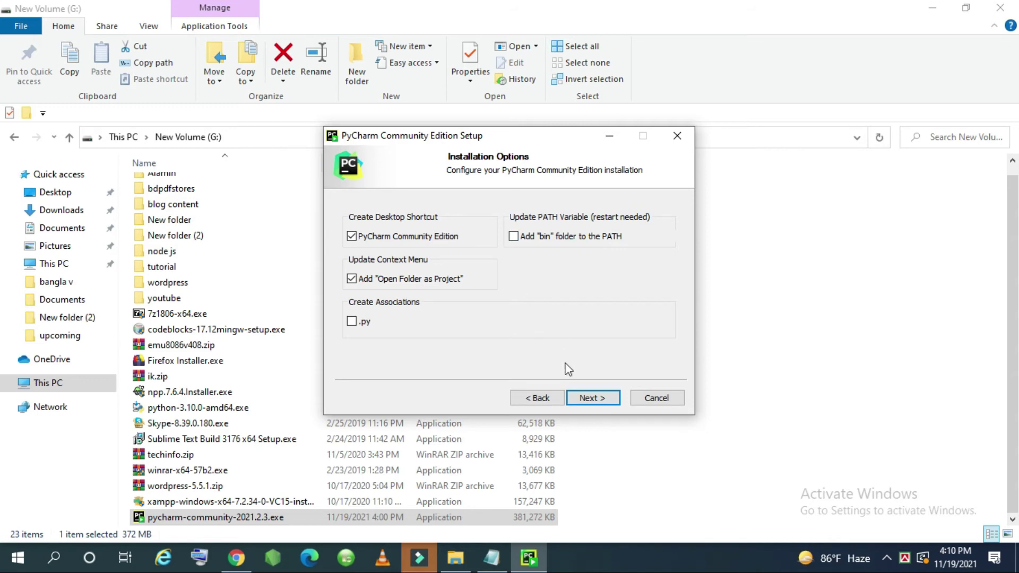
left_click(583, 399)
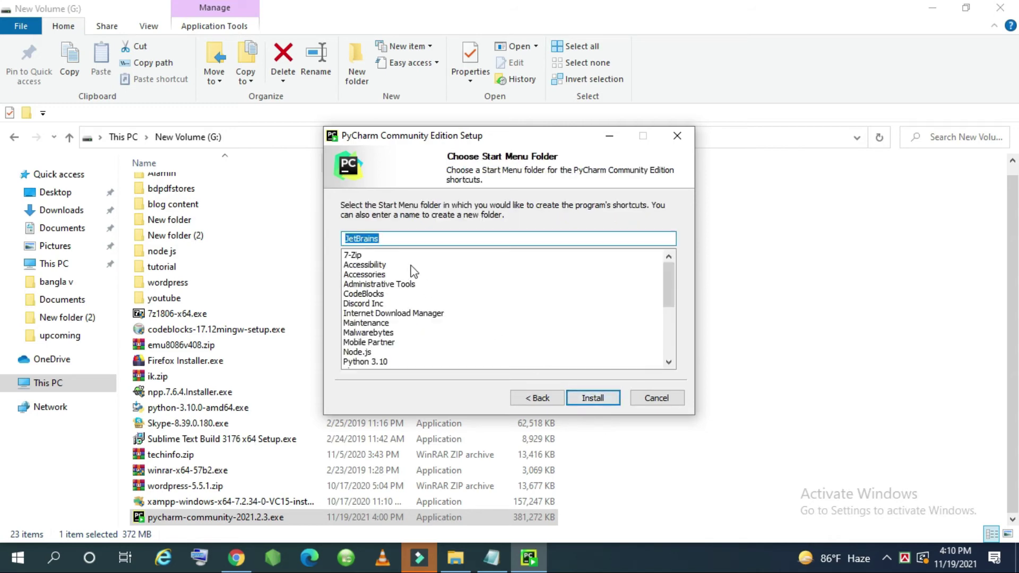
scroll(468, 294, "down", 1)
scroll(549, 327, "down", 3)
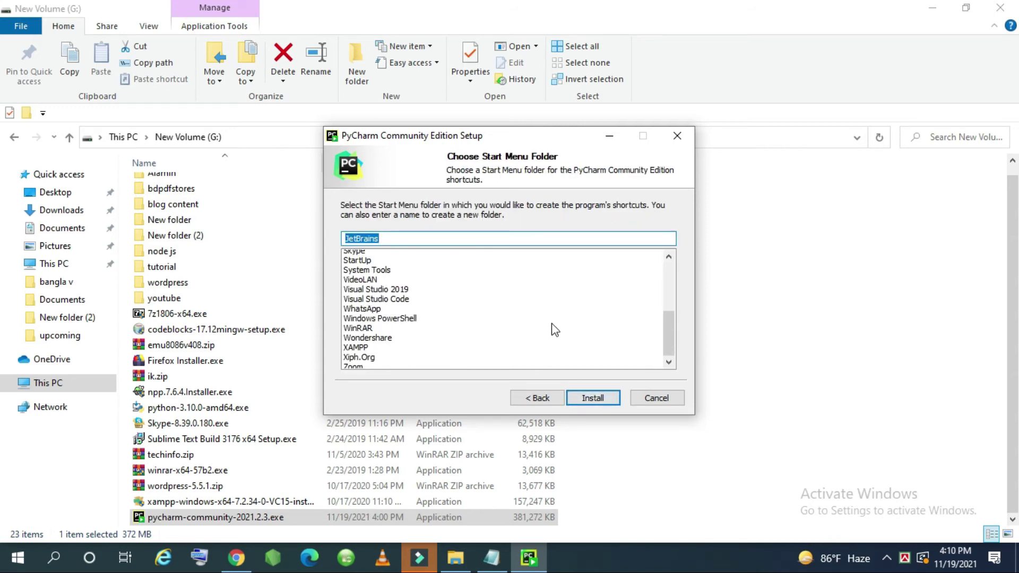
scroll(550, 328, "down", 1)
scroll(550, 327, "up", 2)
scroll(499, 313, "up", 2)
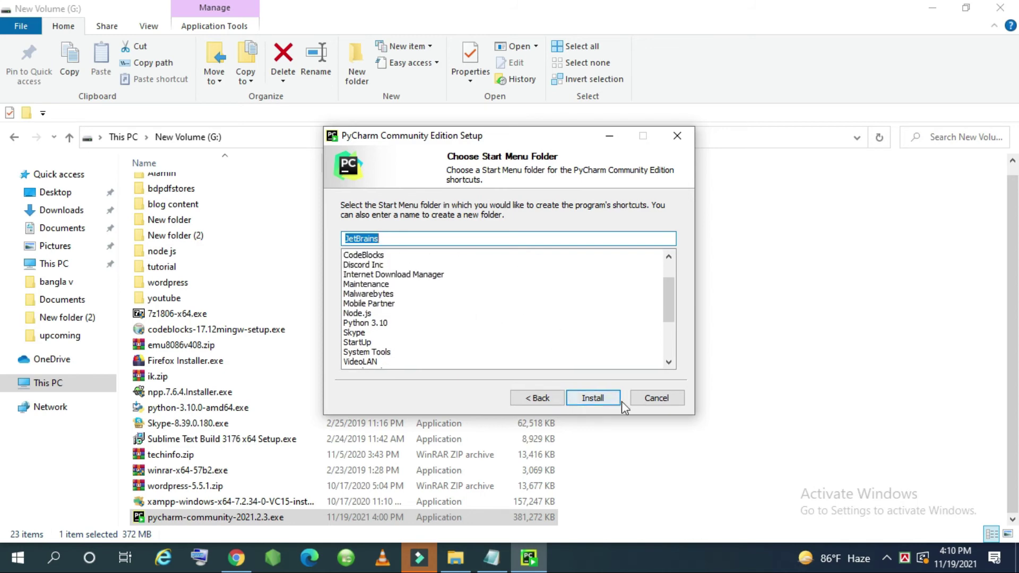
left_click(601, 400)
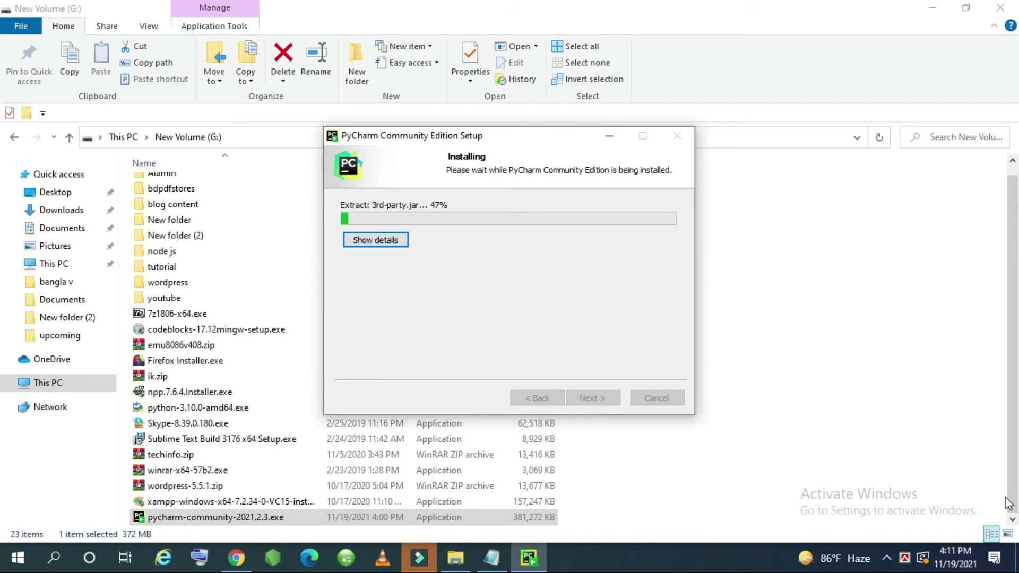
left_click(886, 560)
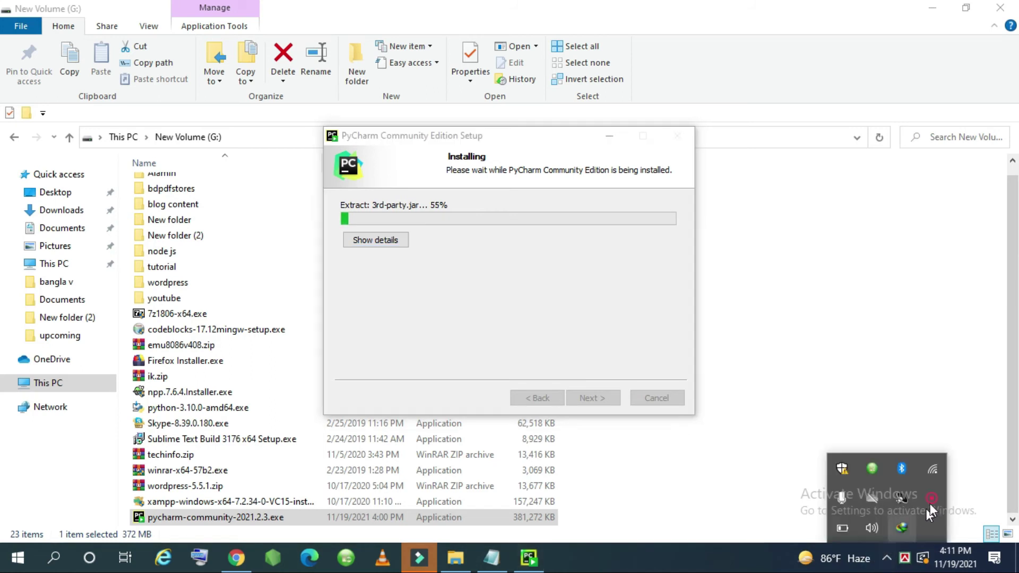
left_click(933, 499)
left_click(817, 527)
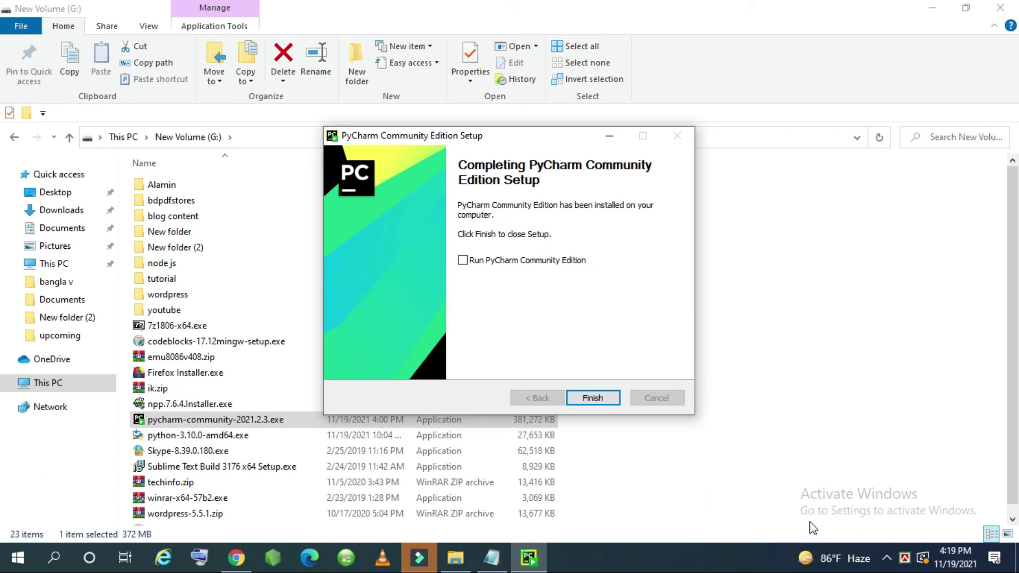
Tick 'Run PyCharm Community Edition' and finish the setup wizard
left_click(464, 261)
left_click(601, 402)
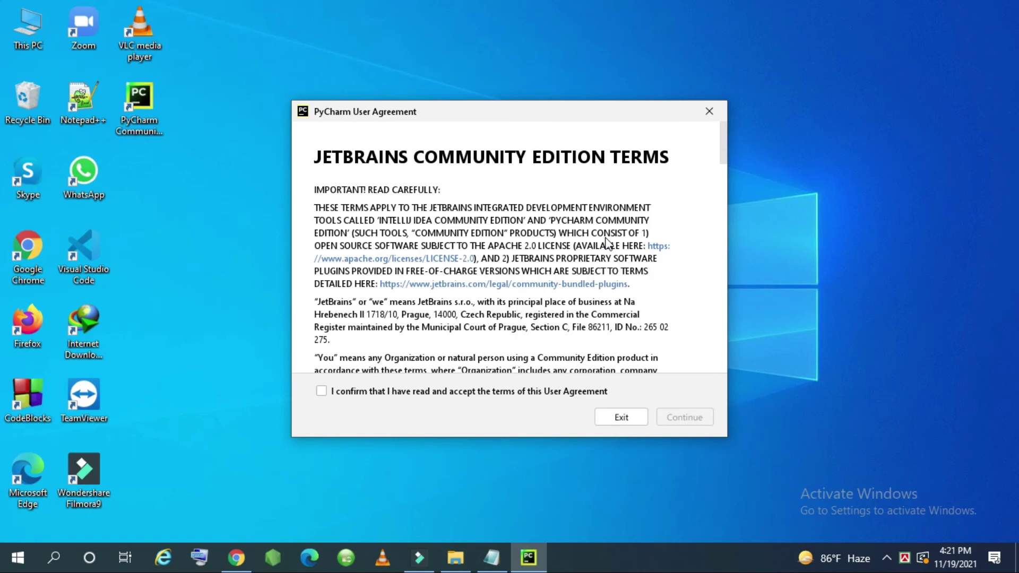
scroll(565, 321, "down", 5)
scroll(565, 320, "down", 5)
scroll(493, 327, "down", 10)
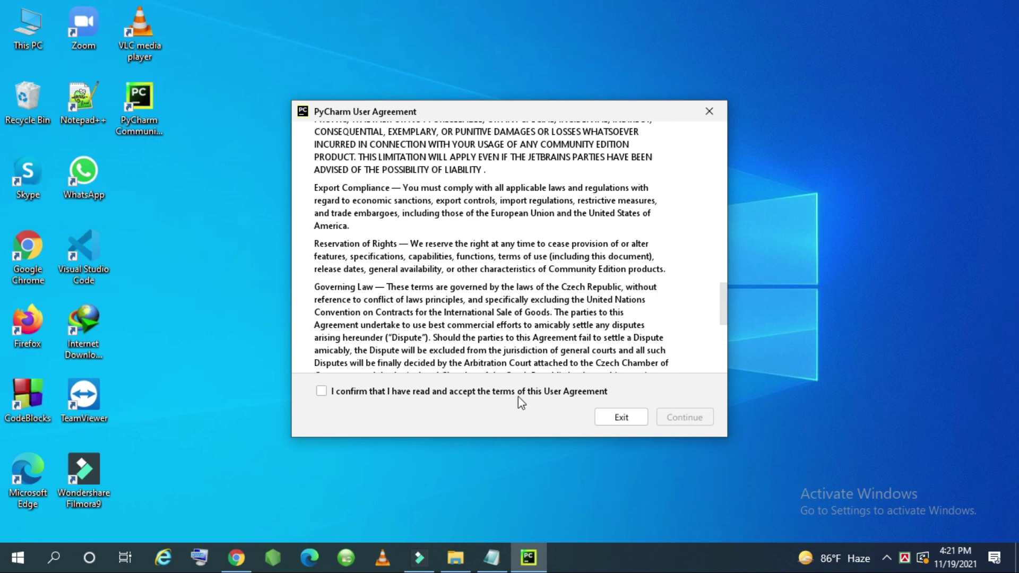
scroll(466, 271, "down", 2)
scroll(467, 271, "down", 5)
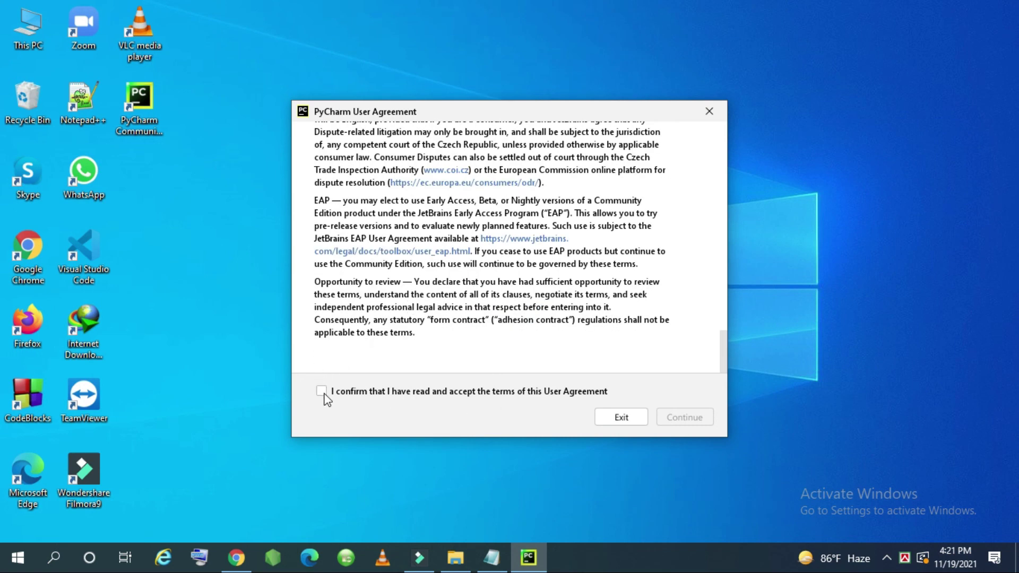
Confirm the Community Edition agreement terms are accepted and continue
left_click(321, 391)
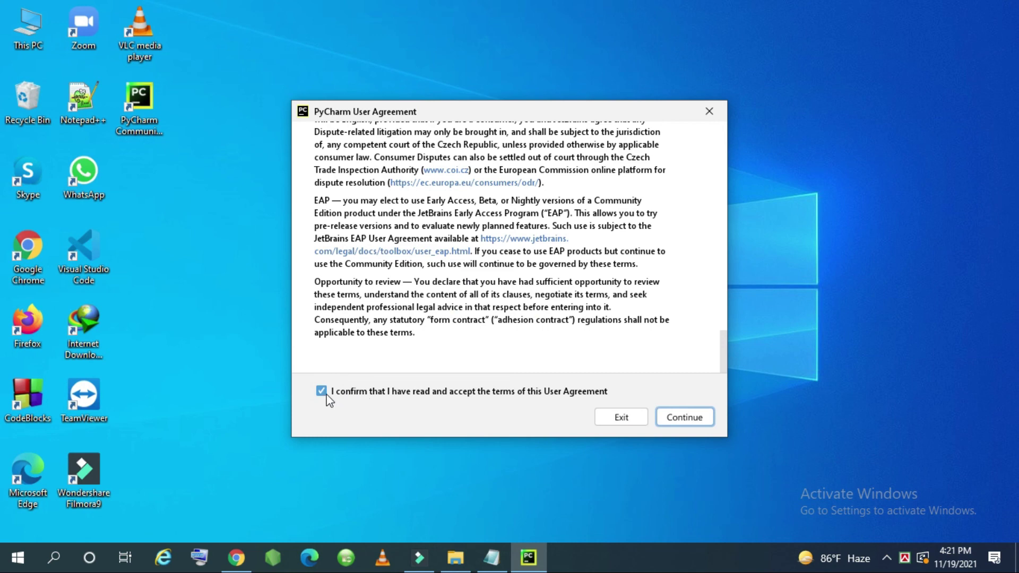
left_click(683, 418)
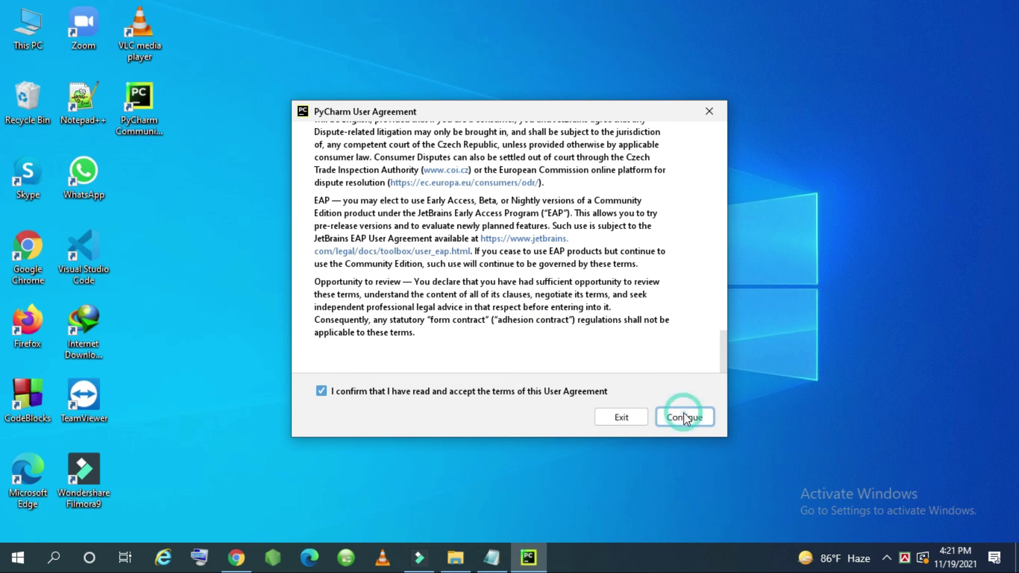